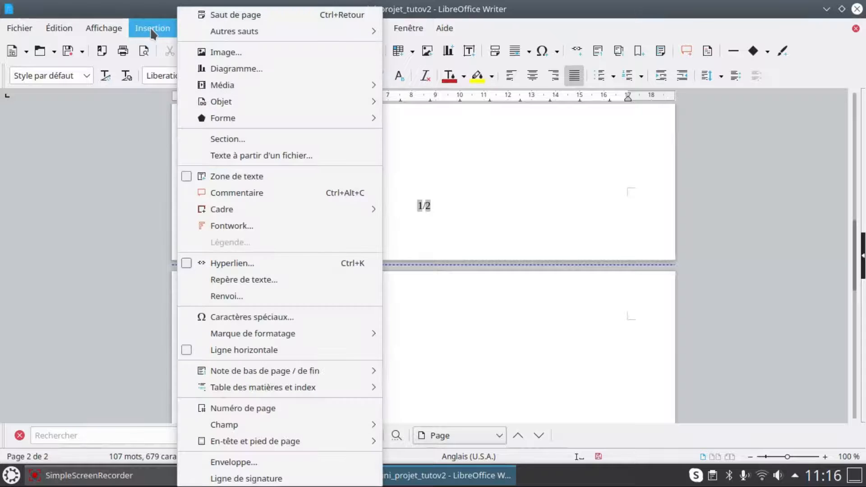
- Insert a formula object on page 2 containing the fraction 2 over 3 followed by an equals sign
{"action": "mouse_move", "coordinate": [280, 101]}
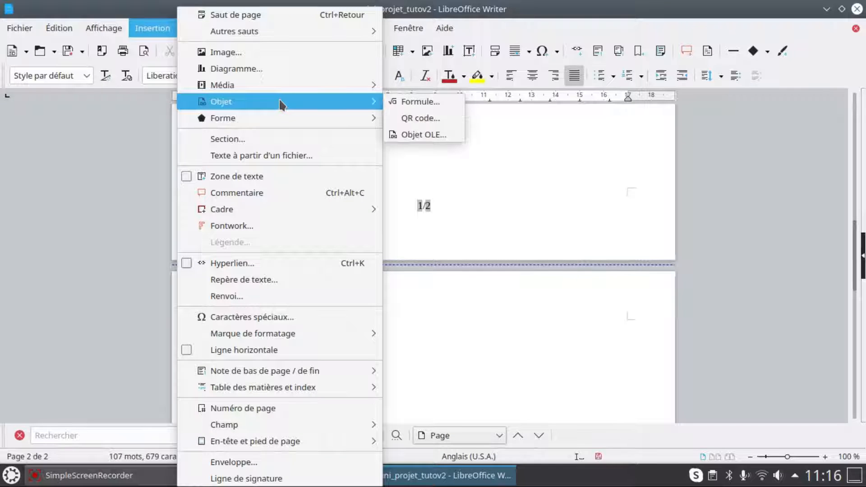
{"action": "left_click", "coordinate": [394, 100]}
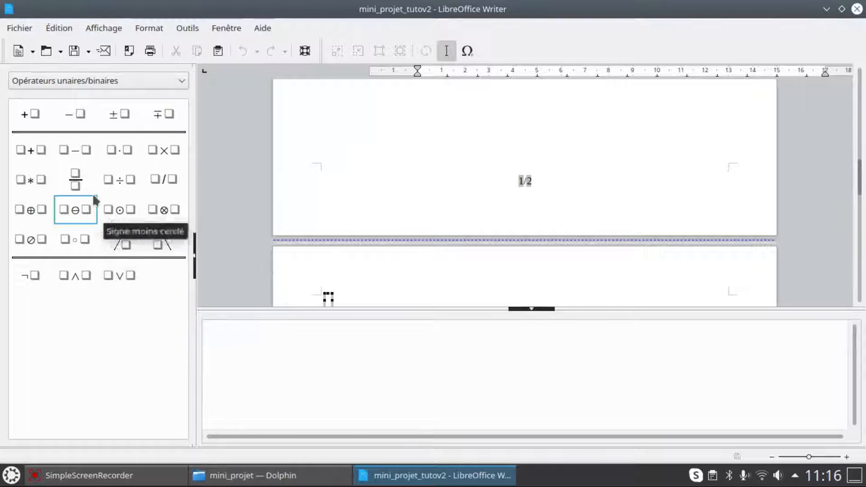
{"action": "left_click", "coordinate": [75, 182]}
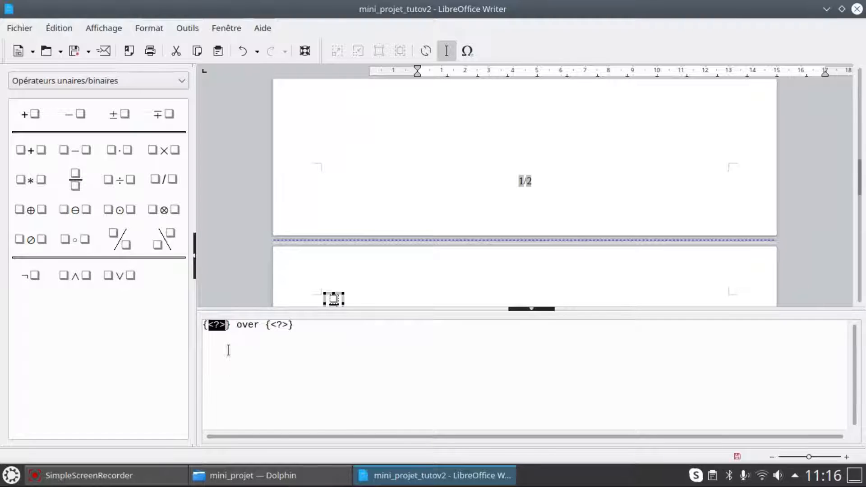
{"action": "type", "text": "2"}
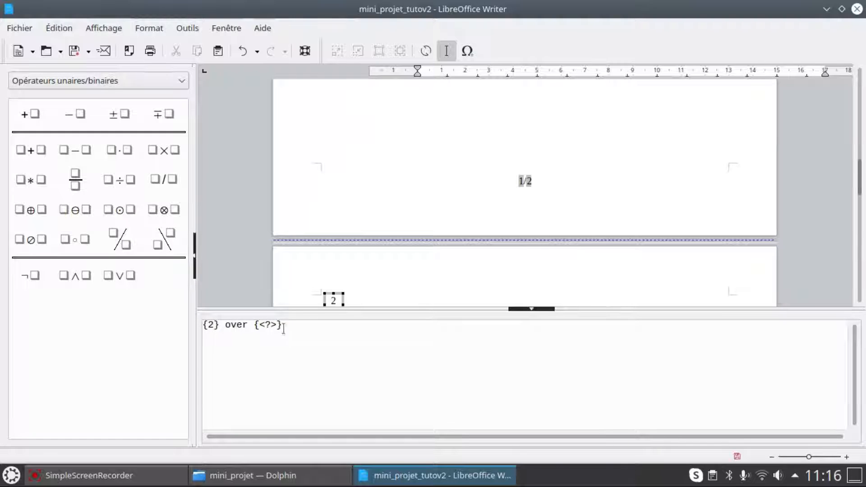
{"action": "double_click", "coordinate": [270, 326]}
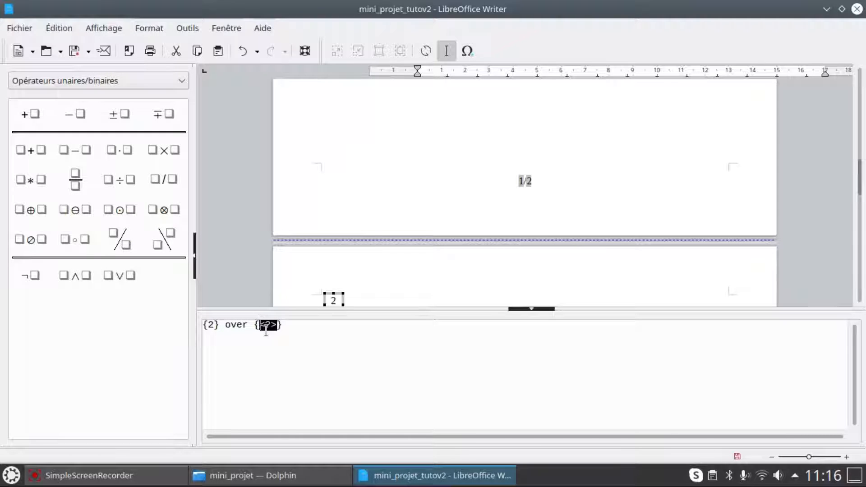
{"action": "type", "text": "3} "}
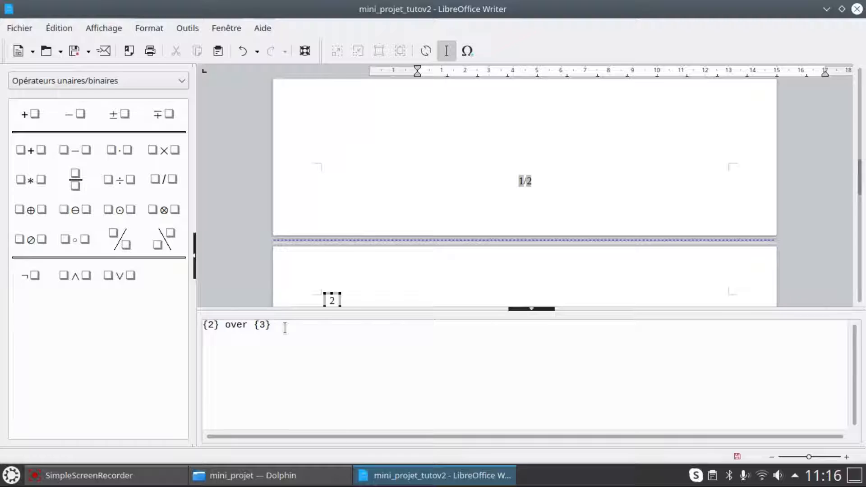
{"action": "type", "text": "="}
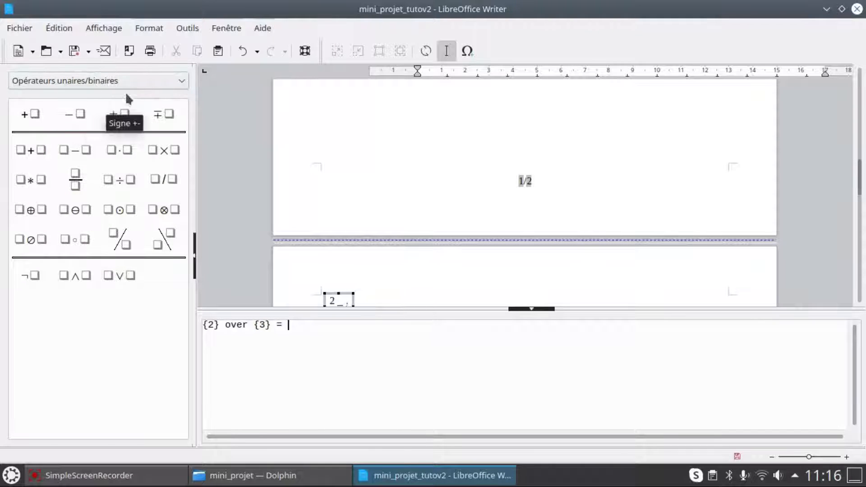
- Examine the formula elements offered in the Formats, Relations, Opérateurs d'ensemble, Fonctions and Opérateurs categories
{"action": "left_click", "coordinate": [136, 81]}
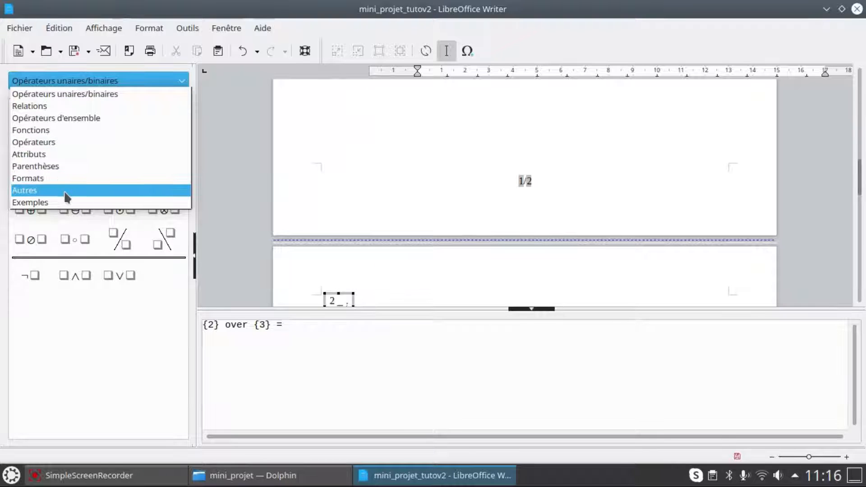
{"action": "left_click", "coordinate": [70, 179]}
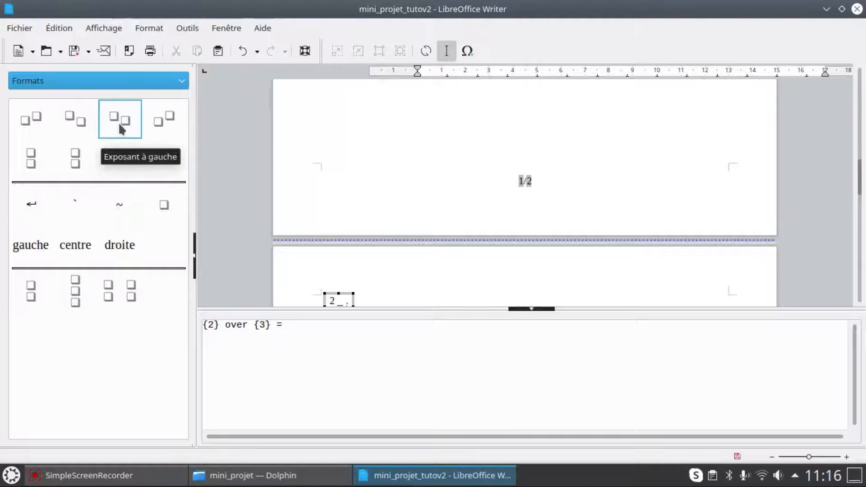
{"action": "left_click", "coordinate": [127, 84]}
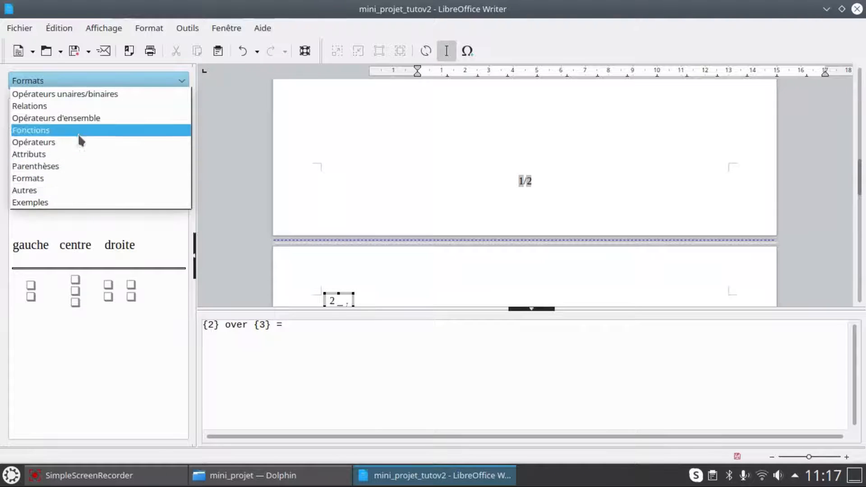
{"action": "left_click", "coordinate": [76, 104]}
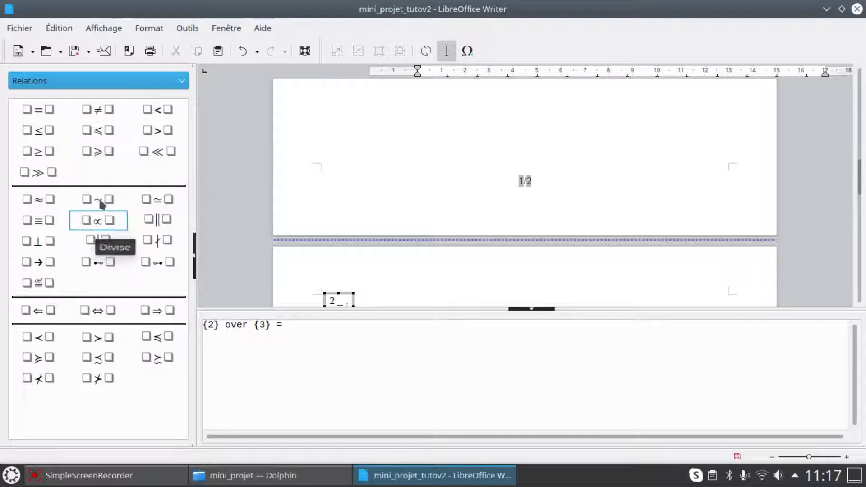
{"action": "left_click", "coordinate": [132, 84]}
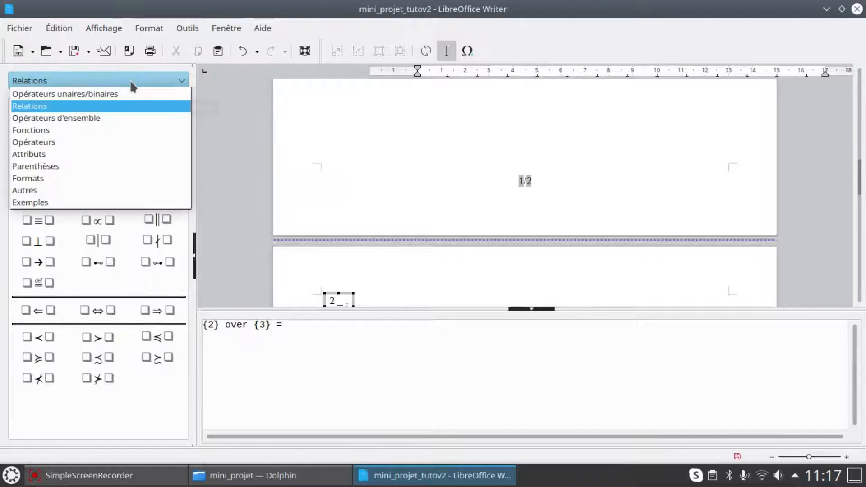
{"action": "left_click", "coordinate": [100, 119]}
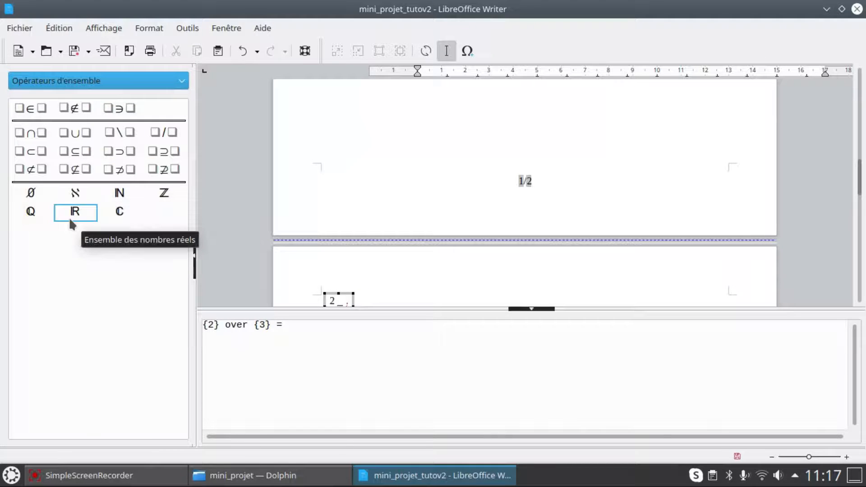
{"action": "left_click", "coordinate": [101, 79]}
{"action": "left_click", "coordinate": [78, 130]}
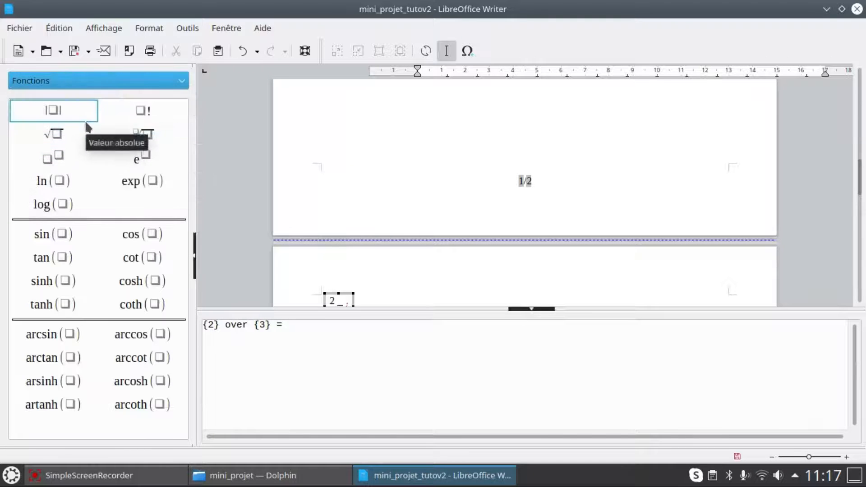
{"action": "left_click", "coordinate": [101, 80]}
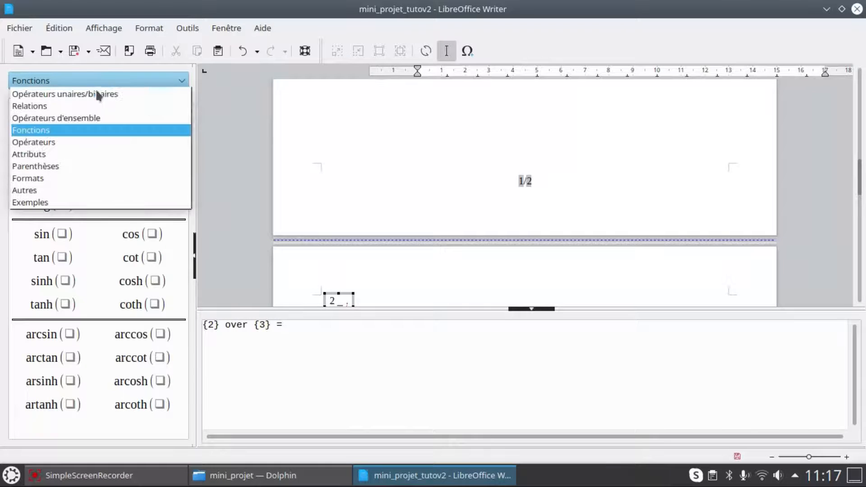
{"action": "left_click", "coordinate": [77, 144]}
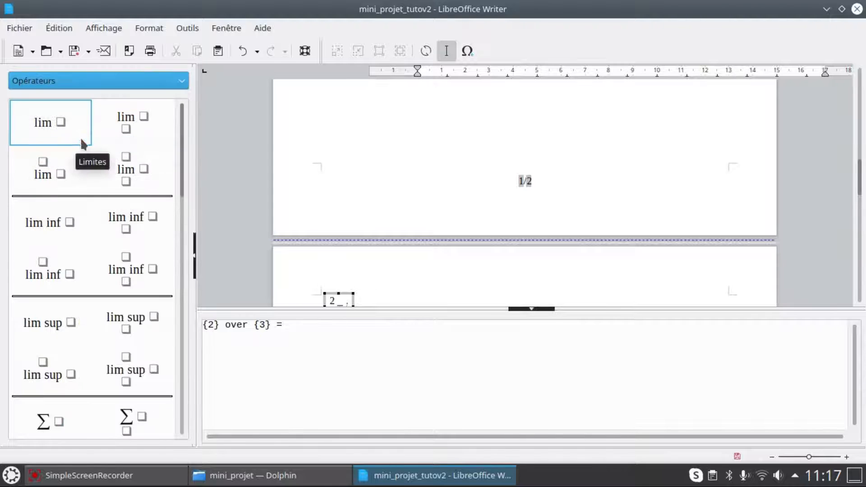
{"action": "left_click_drag", "start_coordinate": [182, 158], "coordinate": [181, 106]}
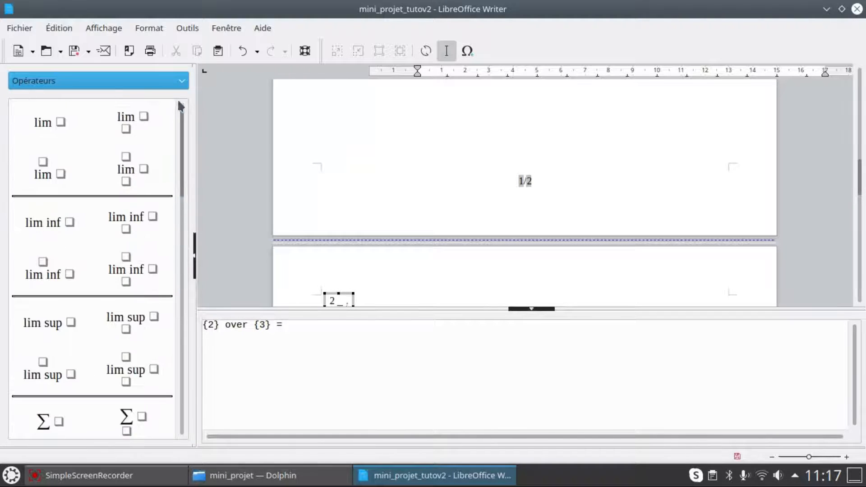
- Add a red colour attribute (rouge) with an empty placeholder after the equals sign in the formula
{"action": "left_click", "coordinate": [144, 80]}
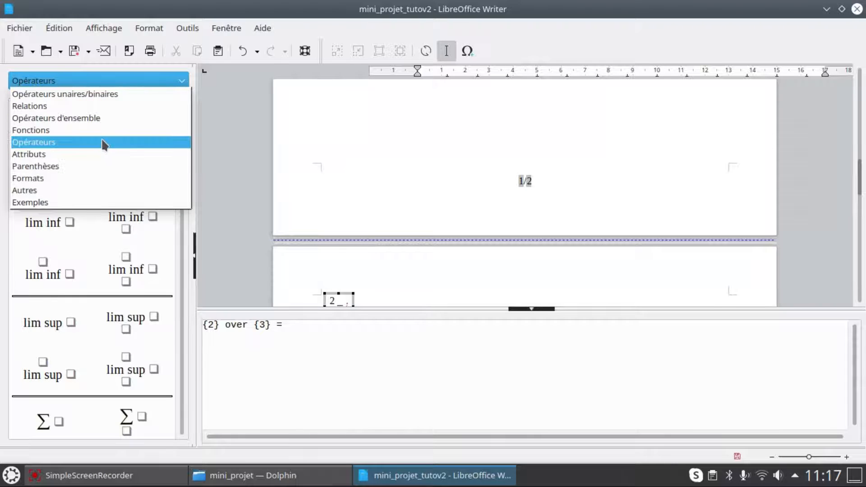
{"action": "left_click", "coordinate": [100, 154]}
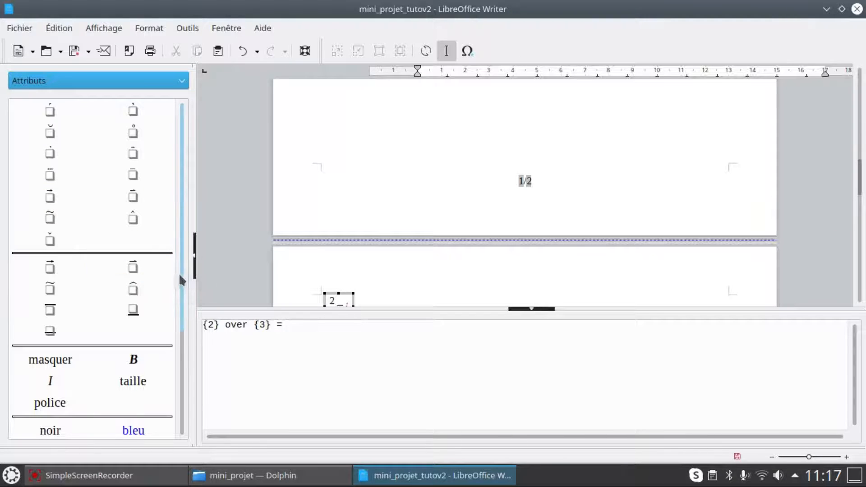
{"action": "left_click_drag", "start_coordinate": [178, 273], "coordinate": [183, 355]}
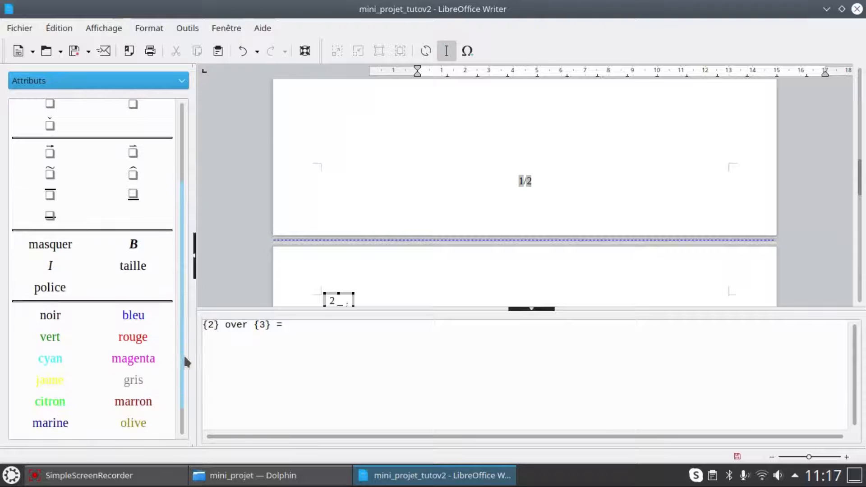
{"action": "left_click", "coordinate": [141, 341]}
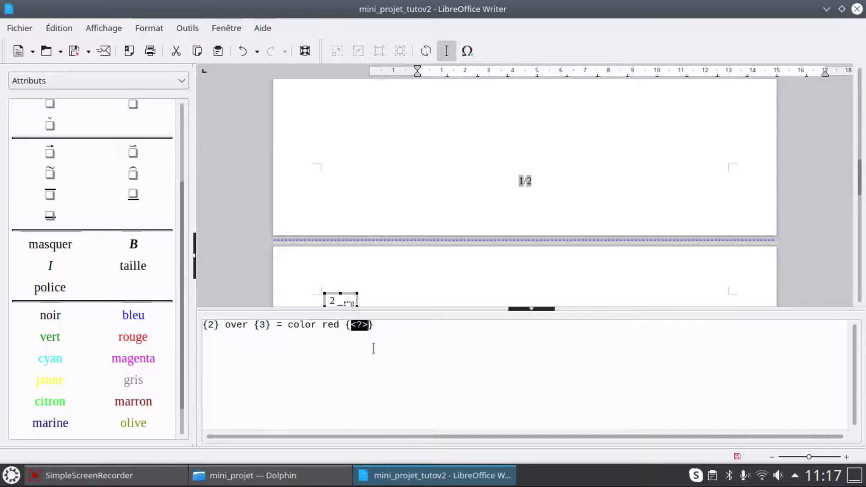
- Finish editing the formula and return to the document text on page 2
{"action": "left_click", "coordinate": [147, 81]}
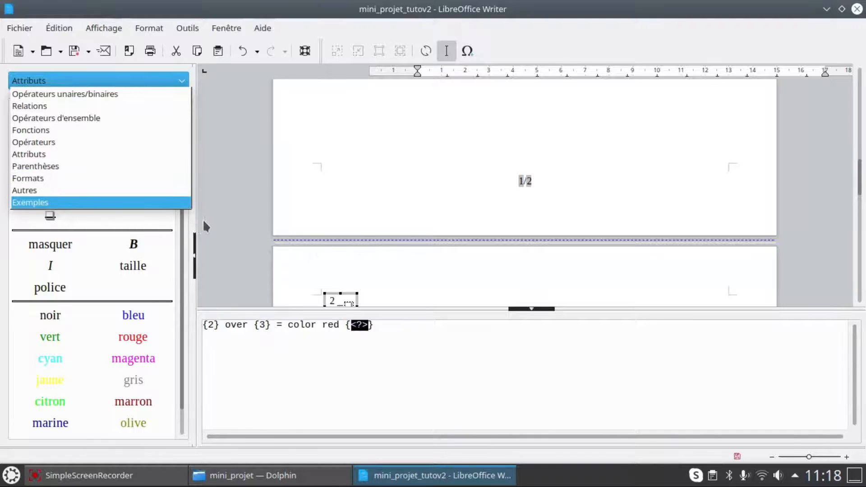
{"action": "left_click", "coordinate": [423, 285]}
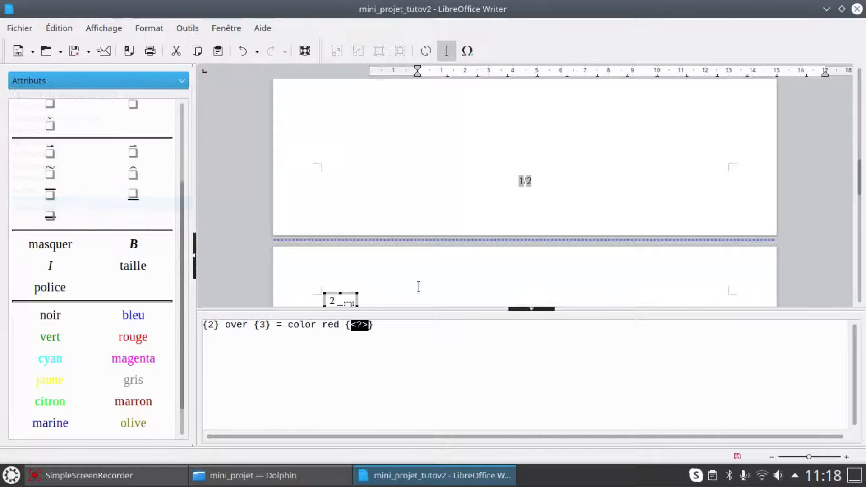
{"action": "left_click", "coordinate": [419, 286]}
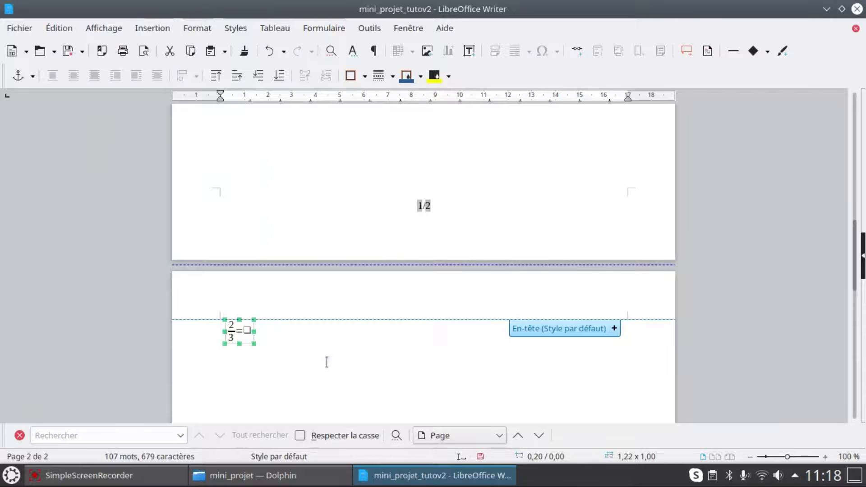
{"action": "left_click", "coordinate": [309, 362]}
- Examine the formula object's context commands and its type, options, area, border, hyperlink and wrap properties
{"action": "left_click", "coordinate": [239, 336]}
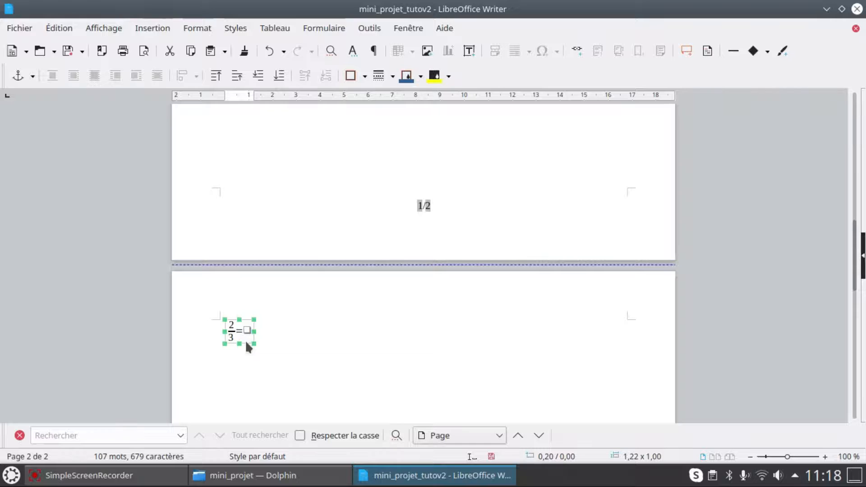
{"action": "right_click", "coordinate": [252, 343]}
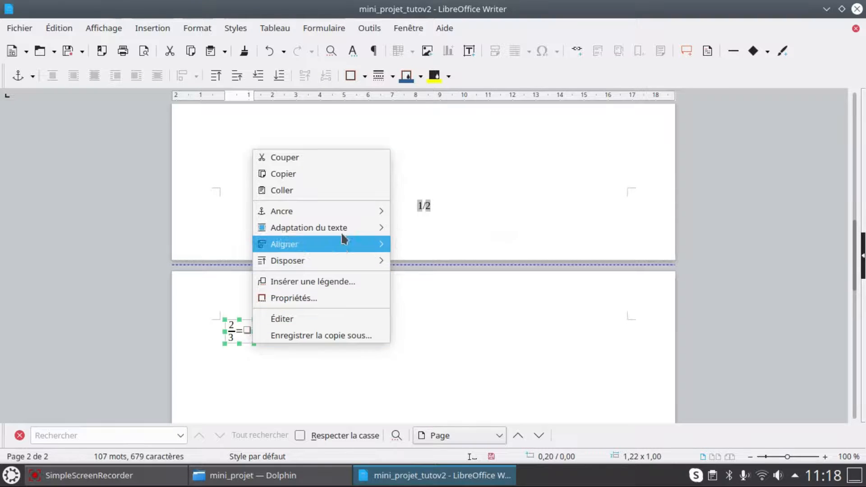
{"action": "mouse_move", "coordinate": [346, 213]}
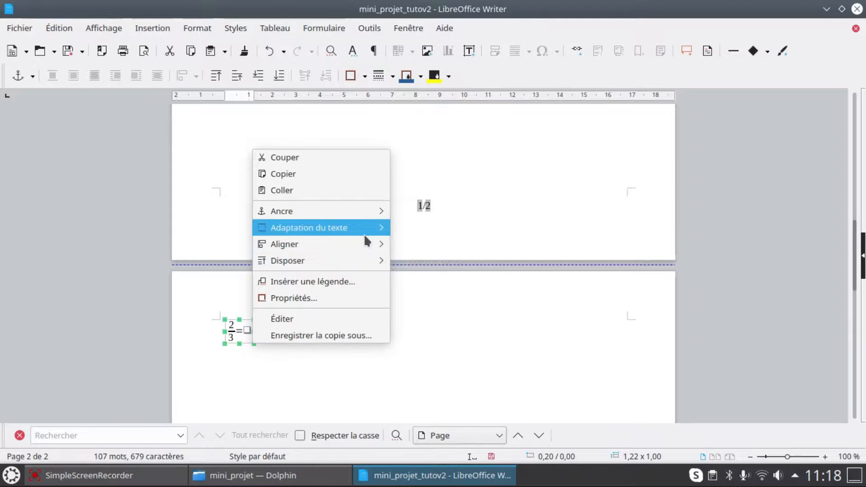
{"action": "mouse_move", "coordinate": [364, 236]}
{"action": "mouse_move", "coordinate": [361, 258]}
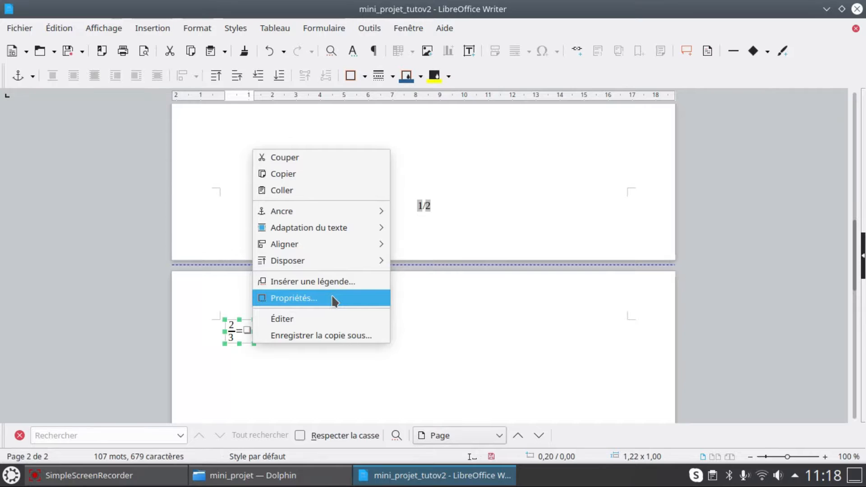
{"action": "left_click", "coordinate": [334, 300]}
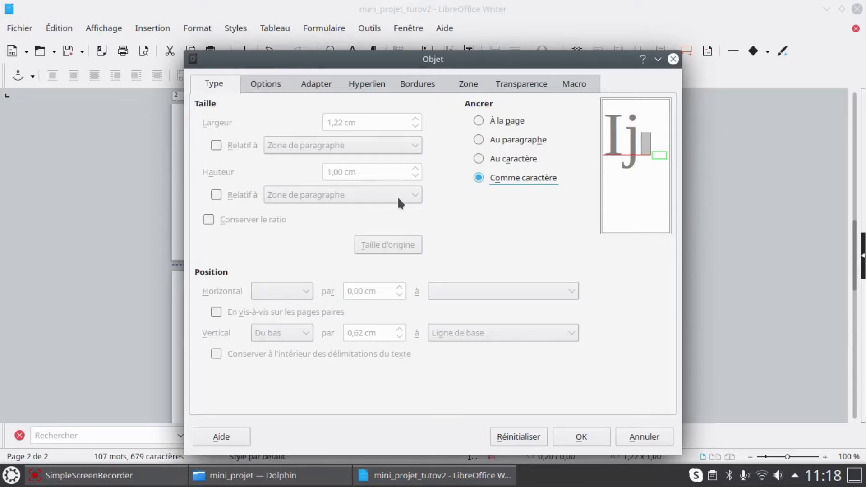
{"action": "left_click", "coordinate": [250, 86]}
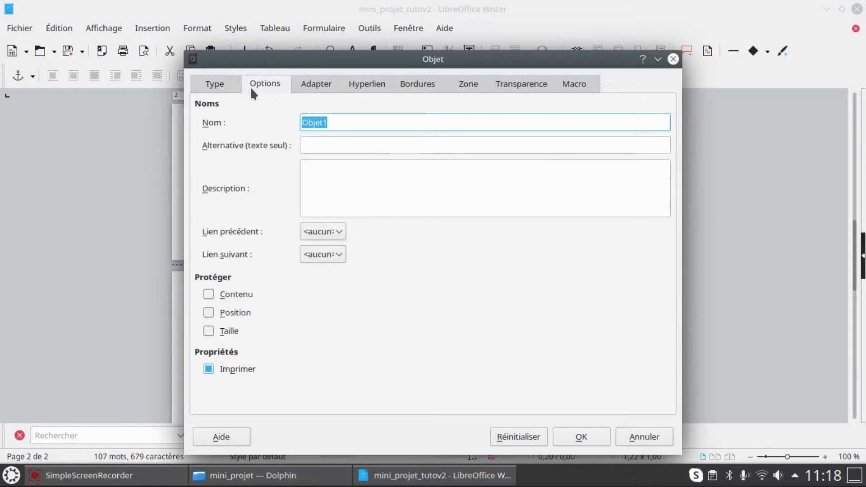
{"action": "left_click", "coordinate": [217, 85]}
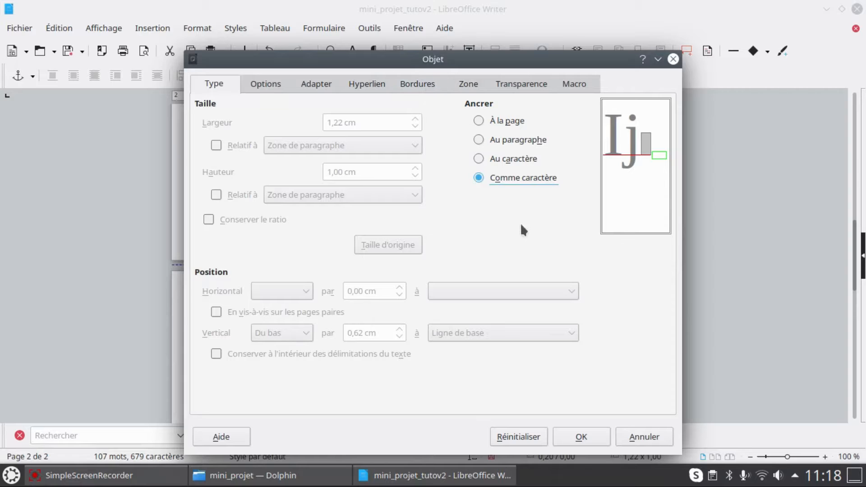
{"action": "left_click", "coordinate": [472, 78]}
{"action": "left_click", "coordinate": [420, 84]}
{"action": "left_click", "coordinate": [377, 85]}
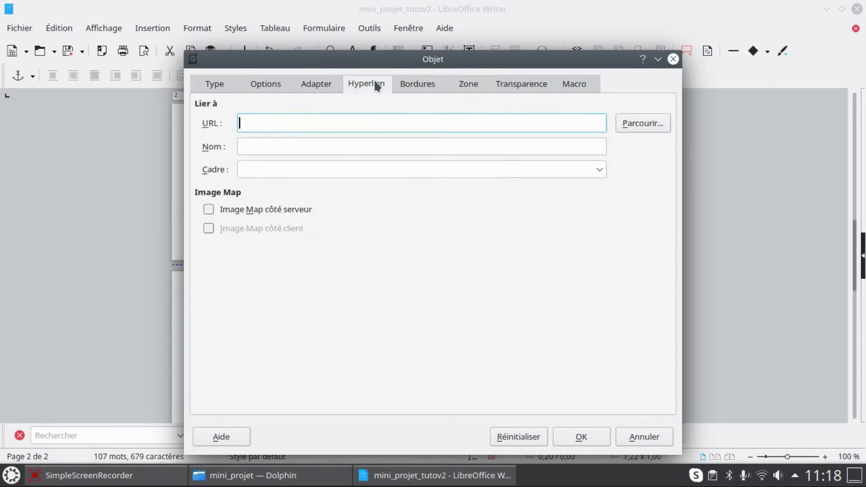
{"action": "left_click", "coordinate": [323, 86]}
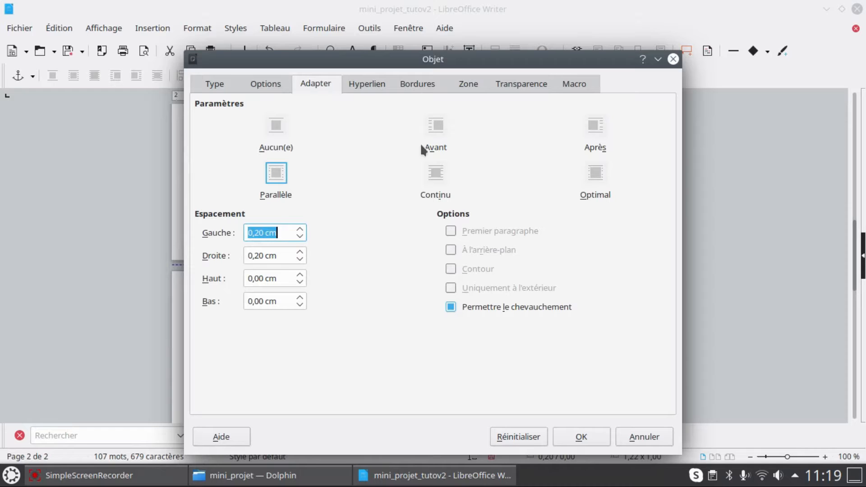
{"action": "left_click", "coordinate": [580, 436]}
{"action": "left_click", "coordinate": [403, 372]}
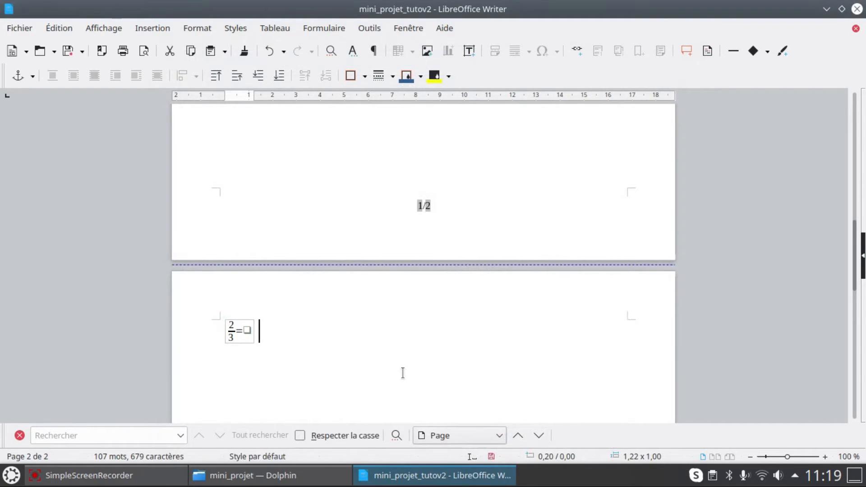